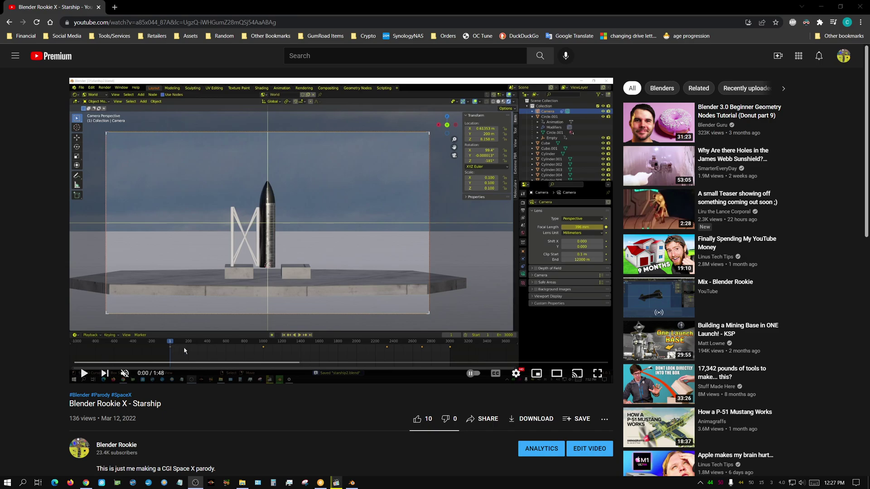
Step: Play the Starship video, jump ahead to 0:38 and 0:51, and pause at 1:04
click(295, 225)
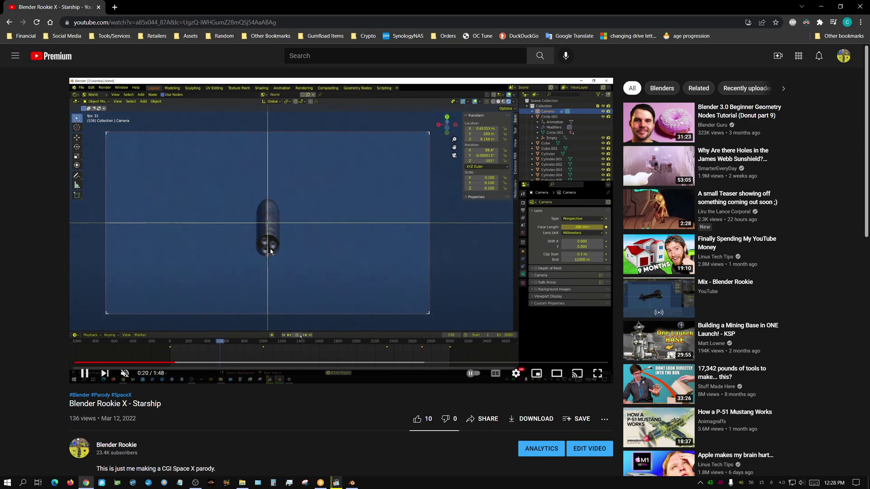
click(268, 363)
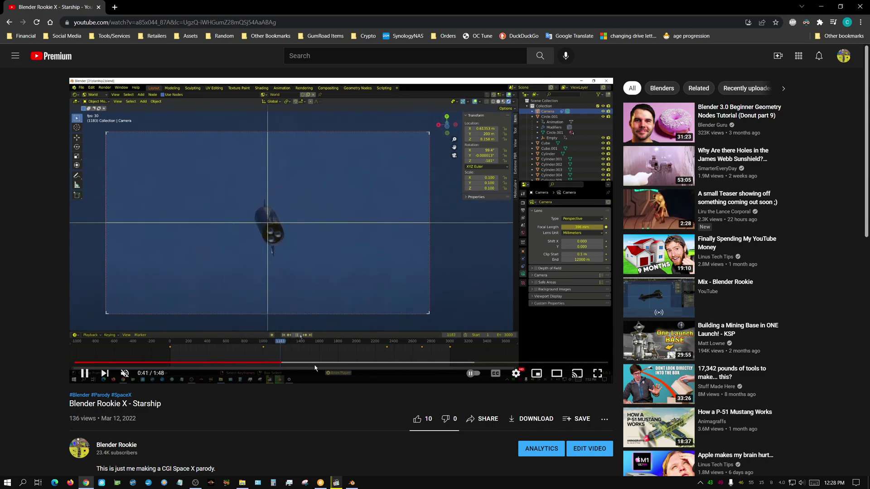
click(331, 363)
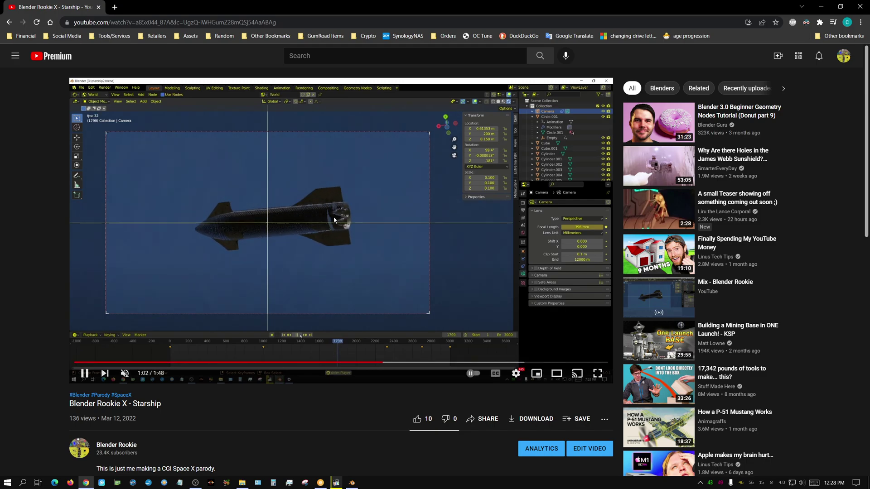
click(324, 295)
Step: Scroll down to read the comment about keyframing camera clip start, then back up
scroll(286, 429, down, 7)
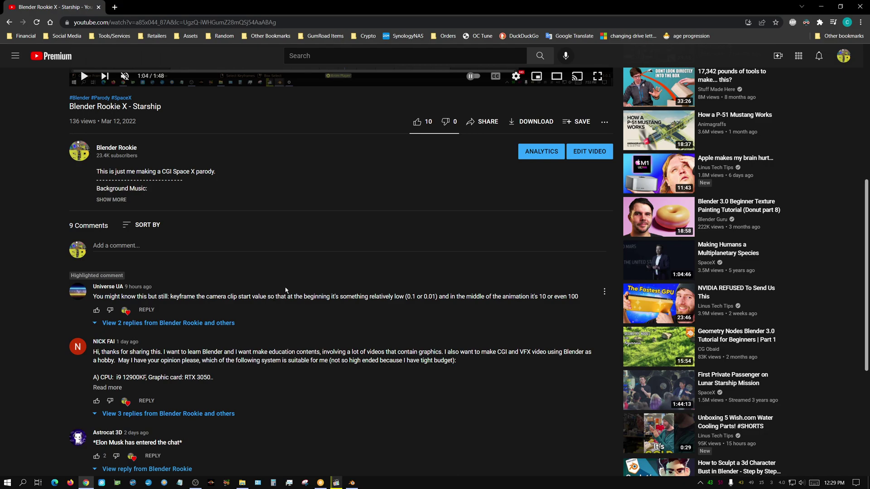
scroll(285, 287, up, 4)
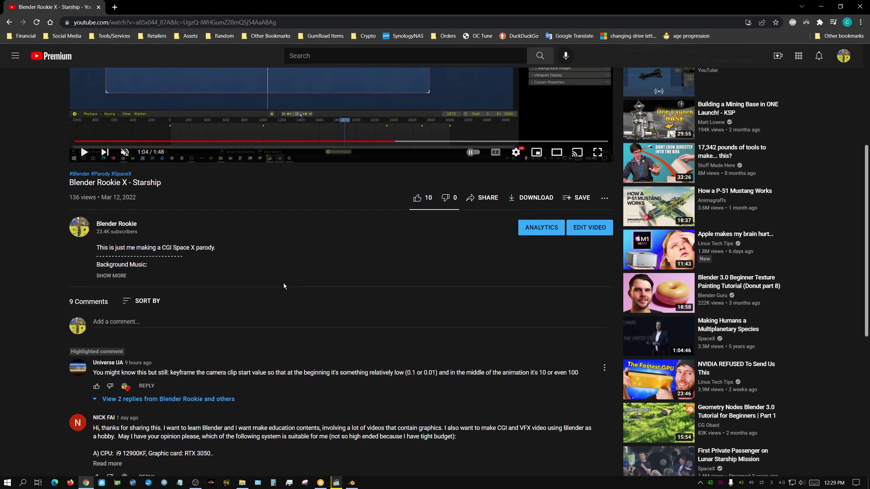
scroll(256, 312, up, 2)
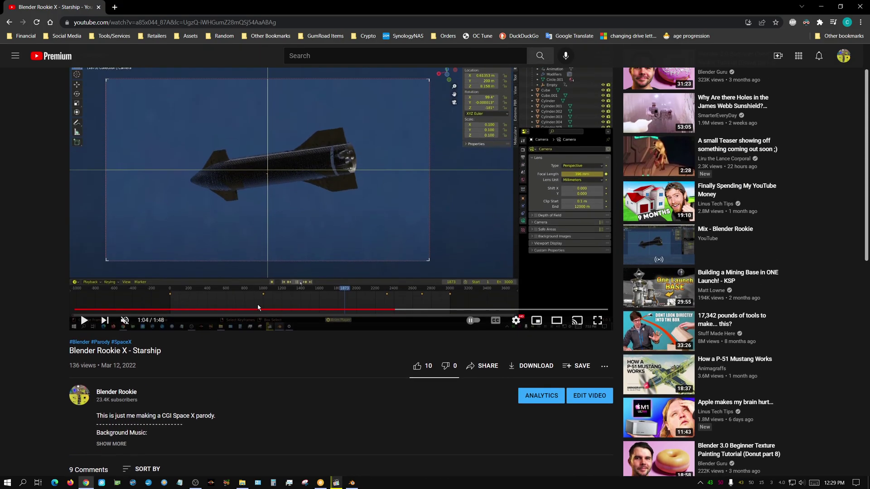
scroll(196, 206, up, 1)
Step: Resume the video, pause it at 1:07, and minimize the browser to show the desktop
click(196, 206)
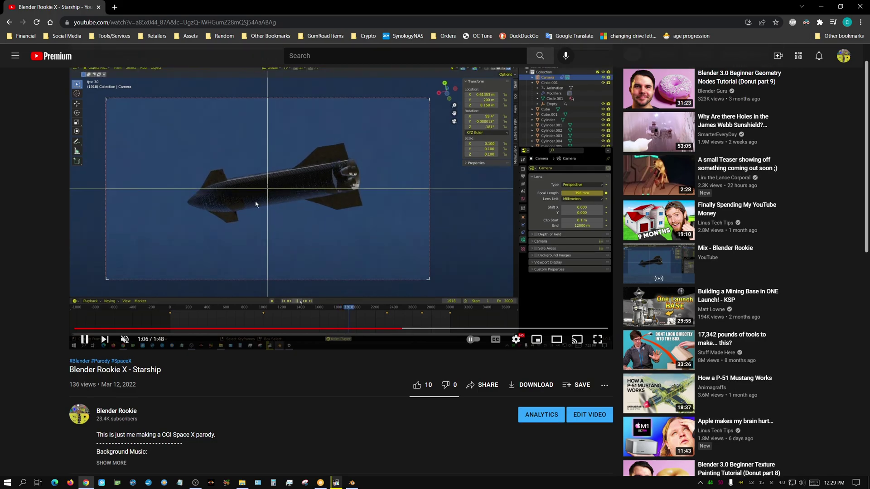
click(344, 230)
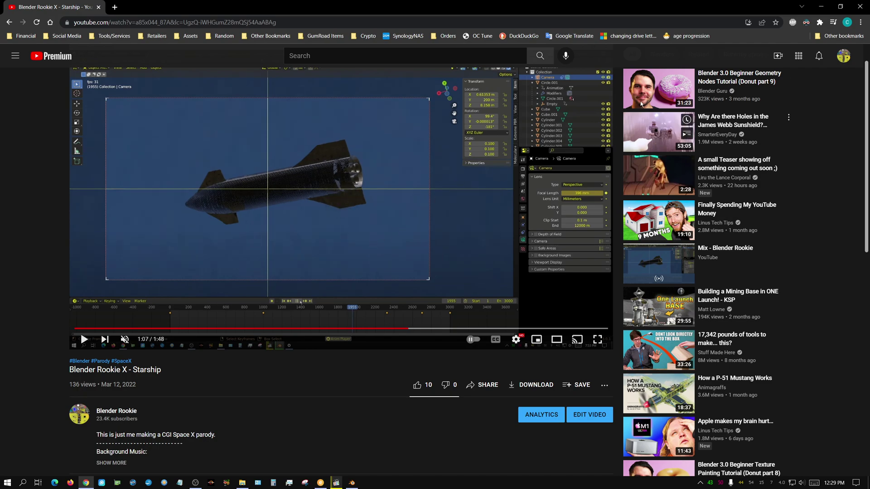
click(818, 9)
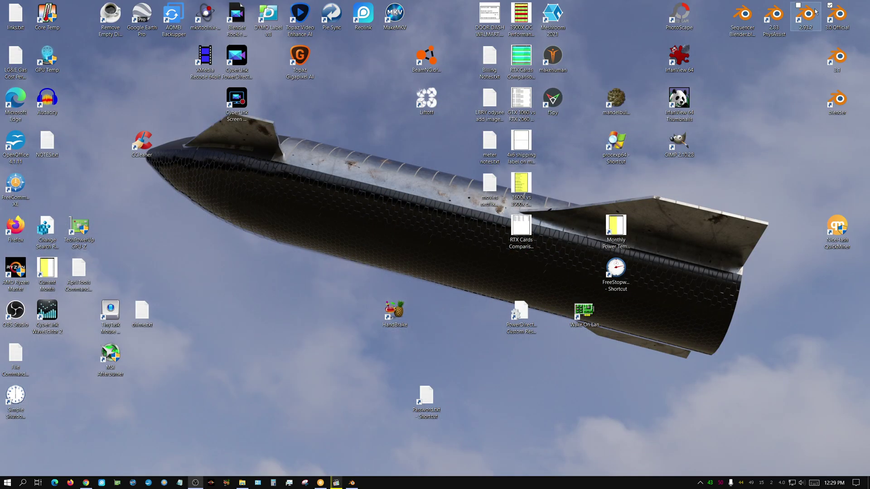
Step: Bring Blender's starship2.blend forward and switch the camera view to Rendered shading
click(353, 483)
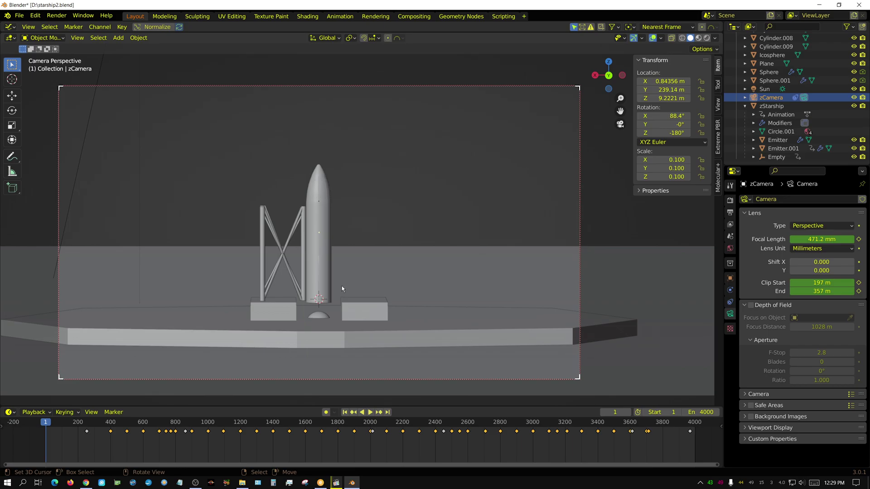
click(707, 38)
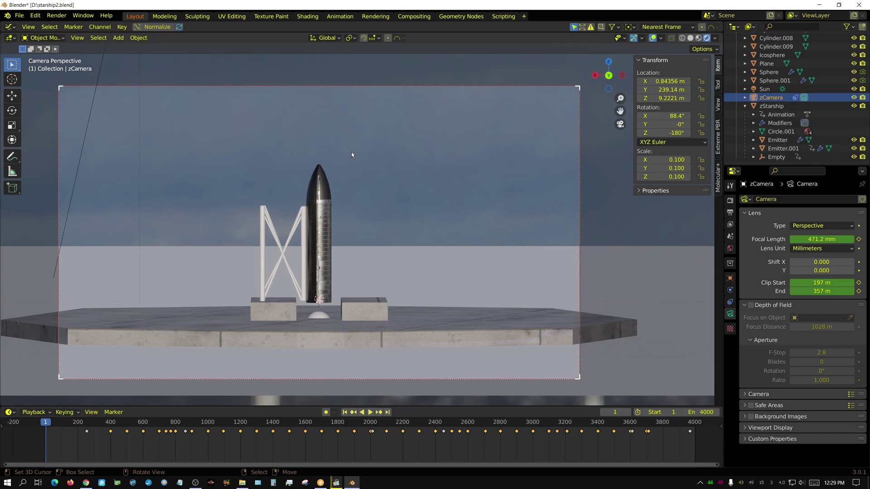
Step: Switch to the front view in Solid shading and frame the camera
key(KP_1)
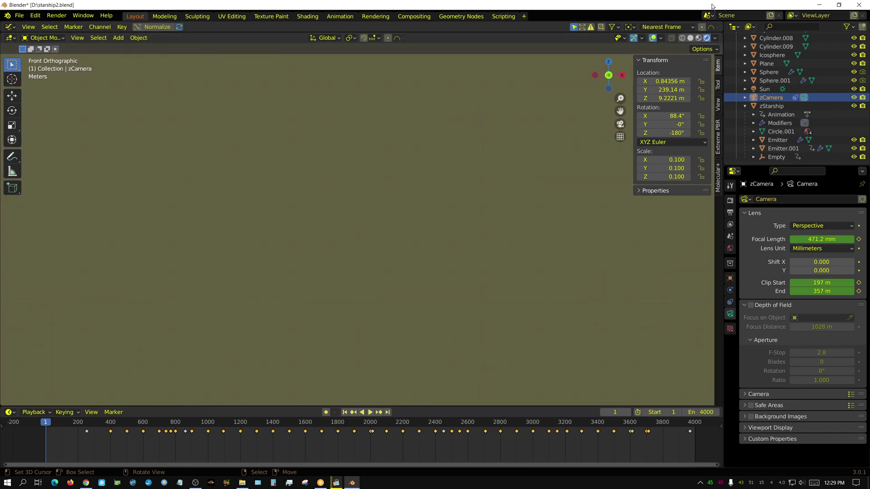
click(690, 38)
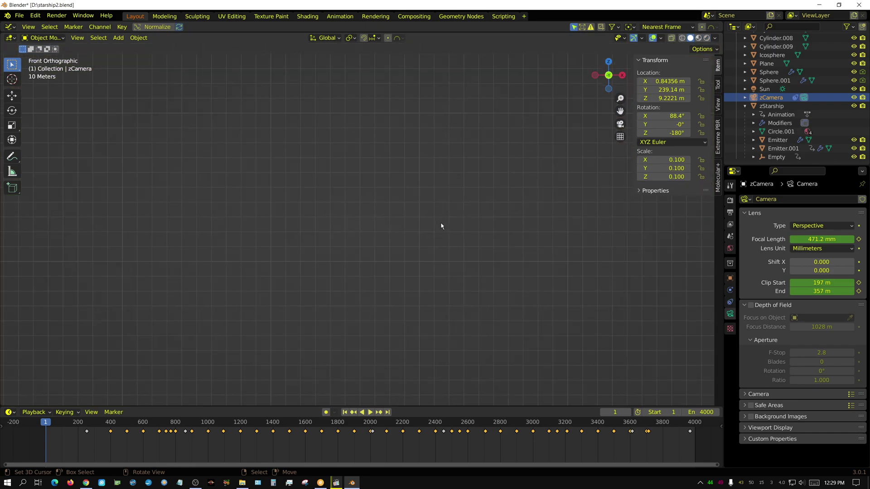
scroll(429, 239, down, 5)
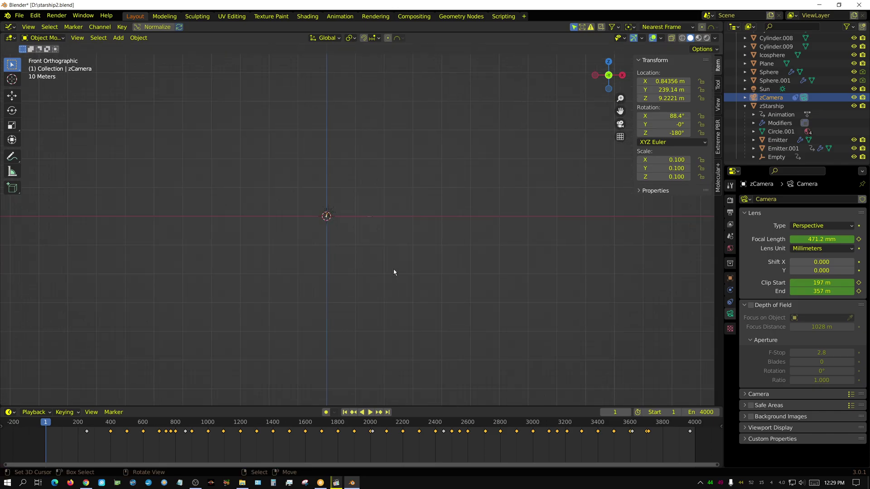
scroll(371, 284, up, 5)
shift+middle_drag(202, 267, 381, 299)
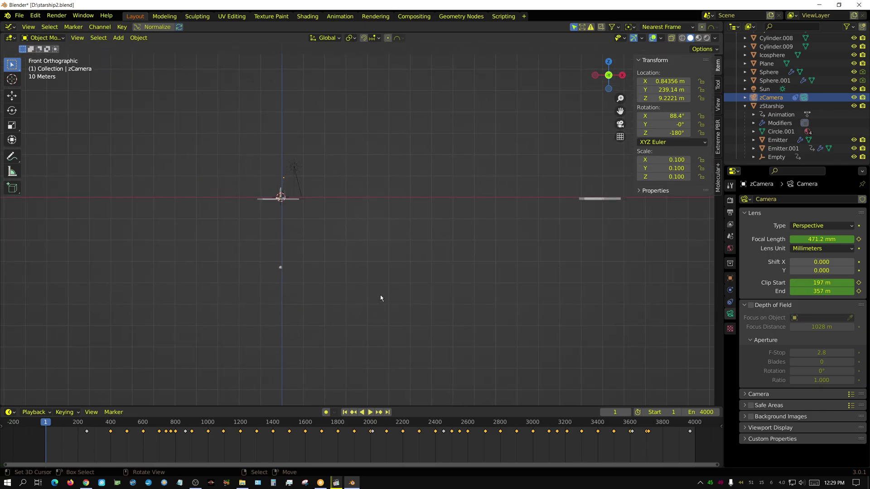
Step: Compare left and right side views, panning the camera and plane along its line of sight
key(ctrl+KP_3)
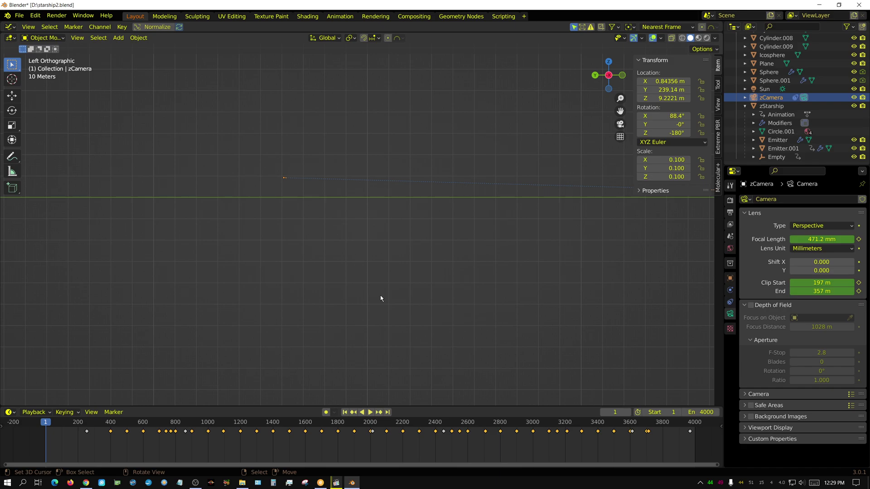
key(KP_3)
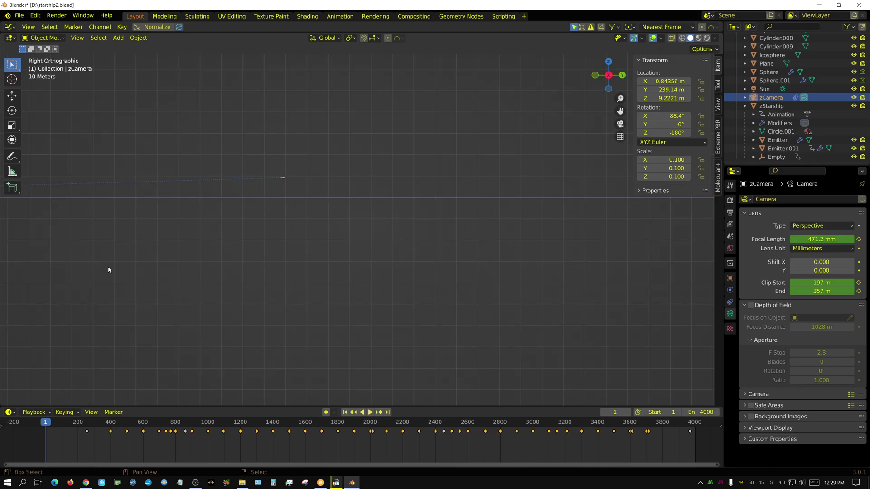
shift+middle_drag(365, 273, 357, 303)
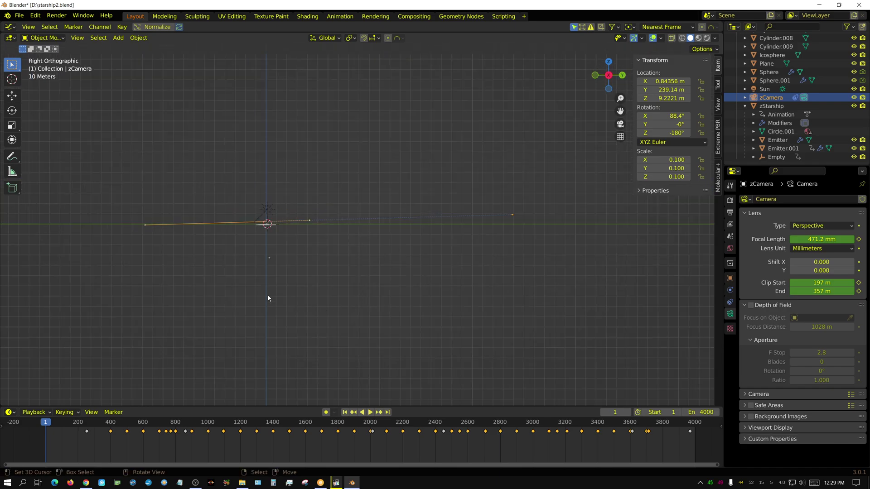
middle_drag(268, 298, 361, 305)
key(KP_3)
key(ctrl+KP_3)
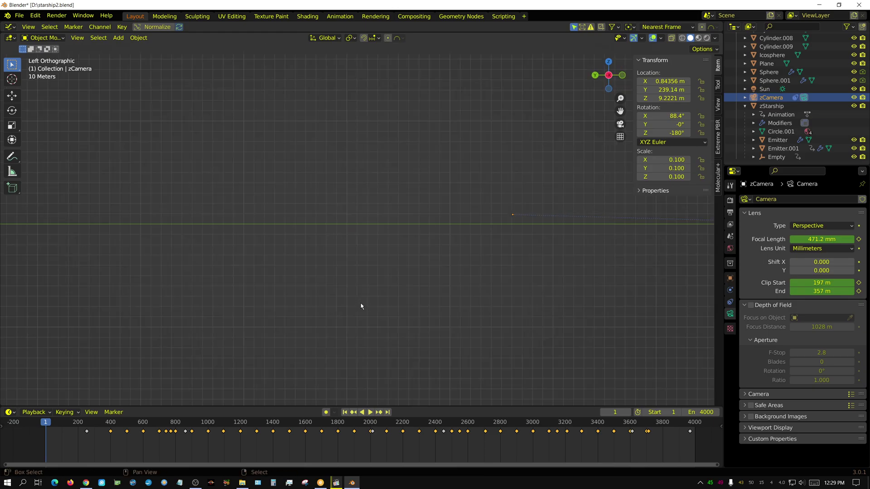
shift+middle_drag(529, 249, 353, 324)
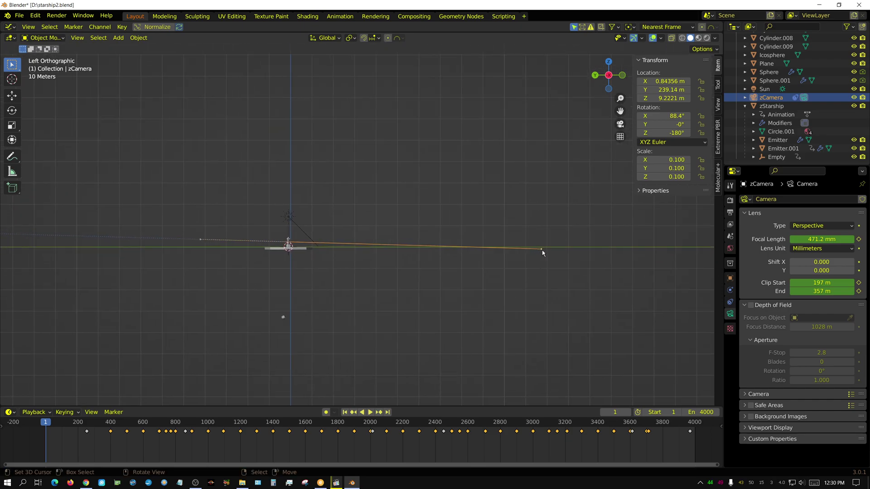
scroll(496, 272, up, 2)
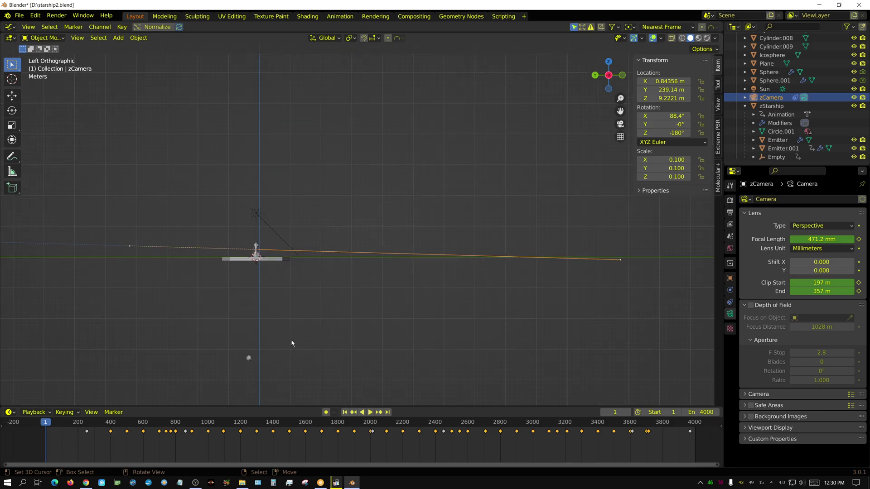
shift+middle_drag(291, 343, 77, 329)
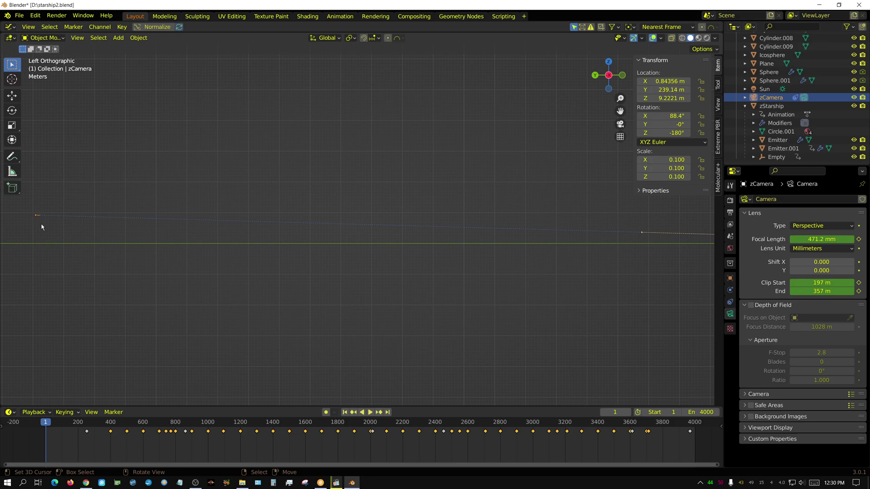
scroll(632, 313, down, 4)
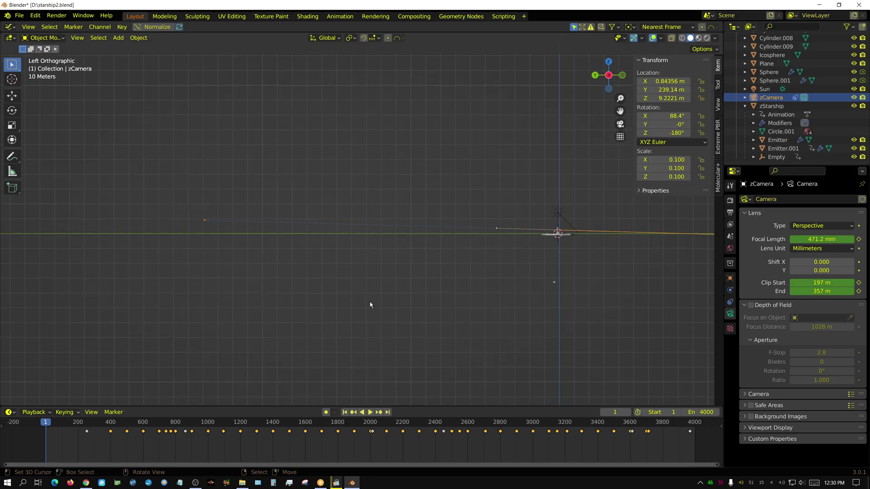
Step: Frame the selected zCamera from the side and zoom out to reveal its clip range lines
key(ctrl+KP_3)
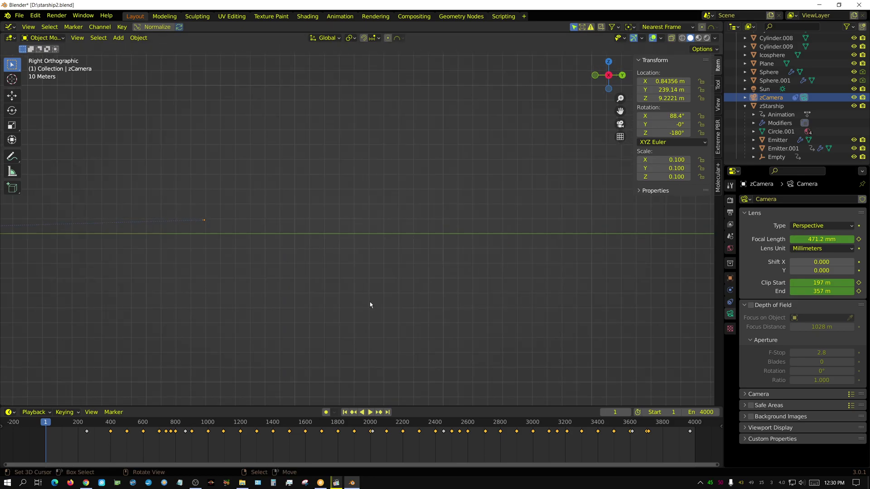
key(KP_Decimal)
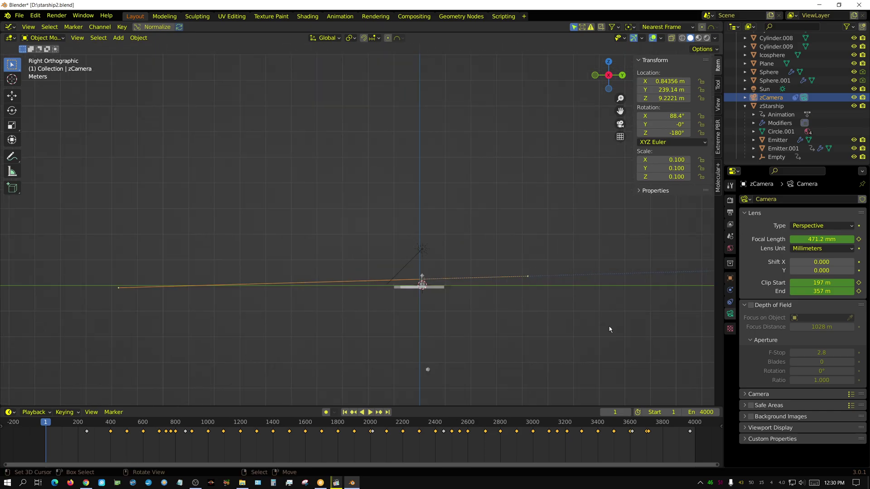
shift+middle_drag(610, 331, 454, 340)
scroll(449, 339, down, 2)
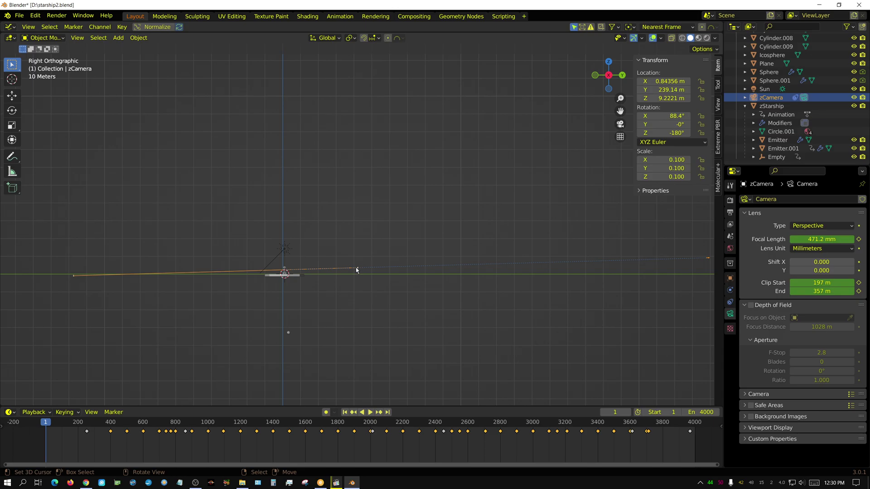
drag(821, 282, 815, 292)
Step: Play the animation, jump ahead in the timeline, and zoom and pan to follow the camera
click(369, 412)
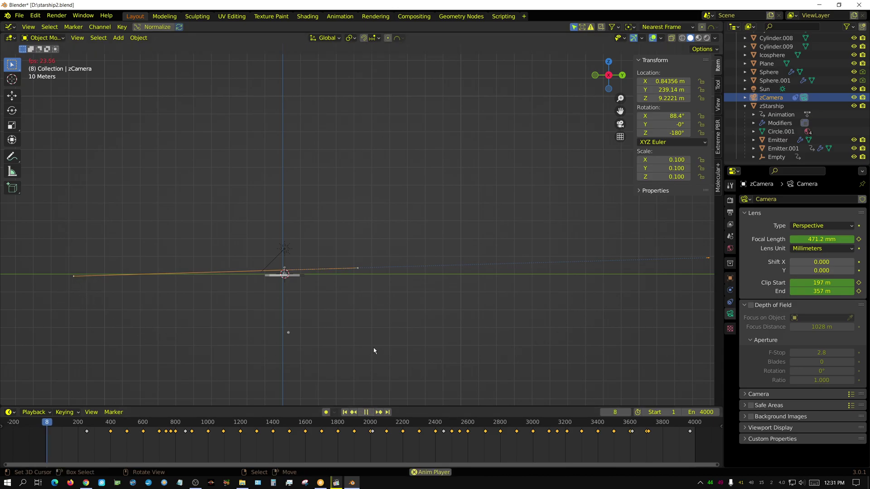
click(76, 444)
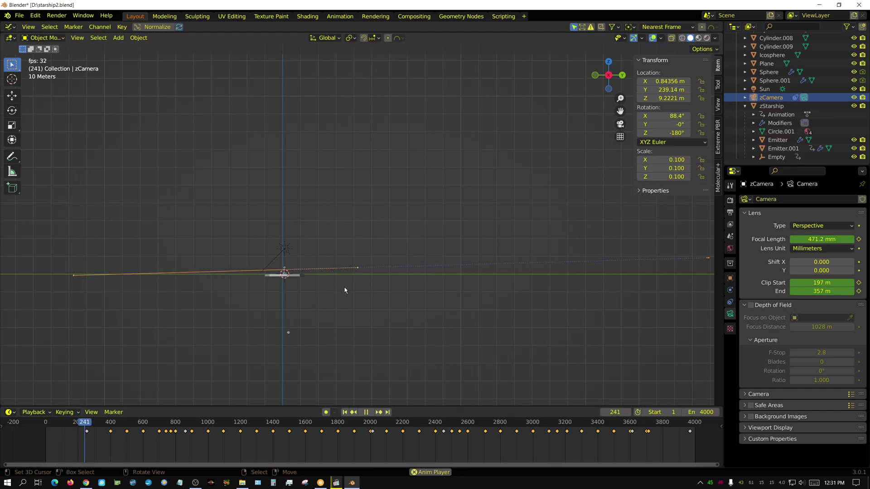
scroll(340, 299, up, 2)
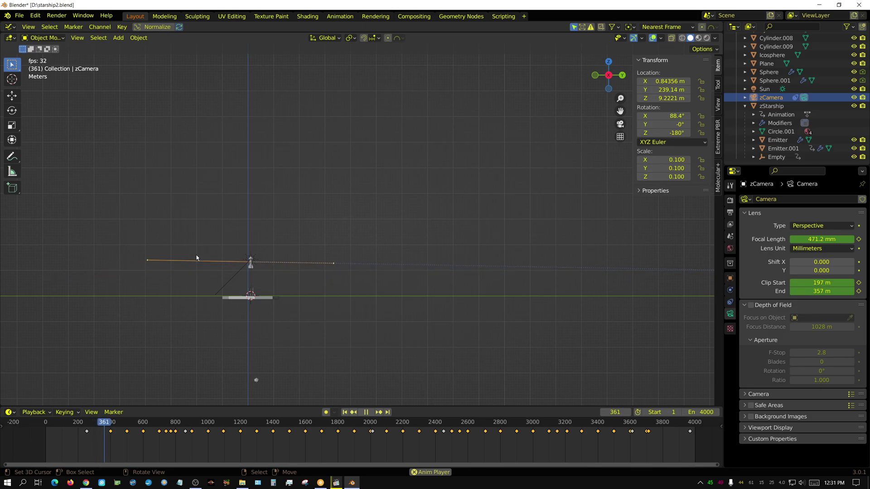
shift+middle_drag(277, 165, 364, 272)
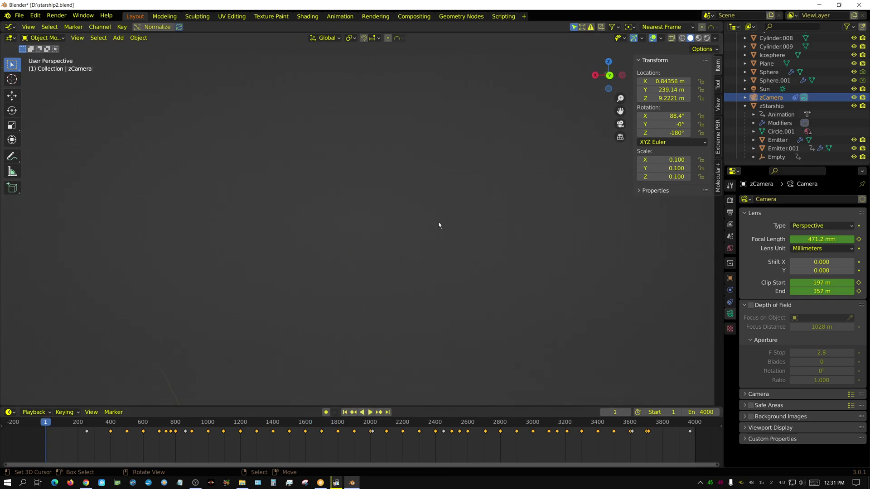
Step: View through zCamera in Rendered shading, play past frames 1658–2565, and stop at 3361
key(KP_0)
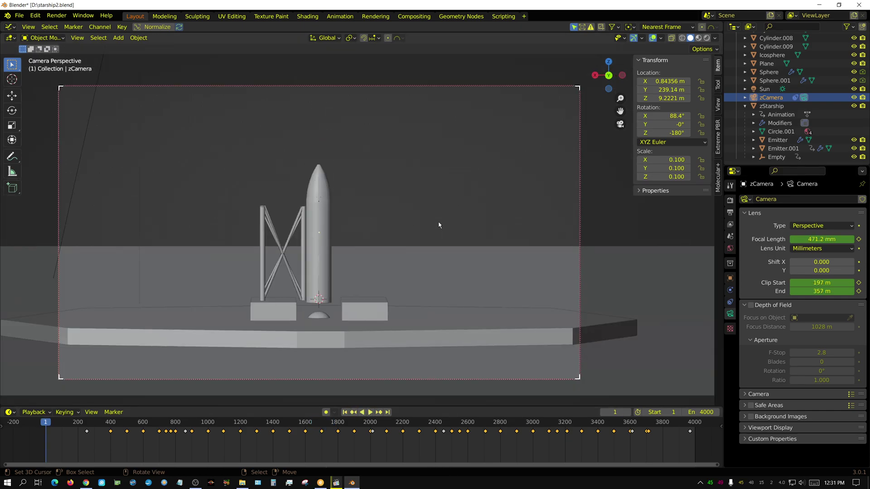
click(707, 38)
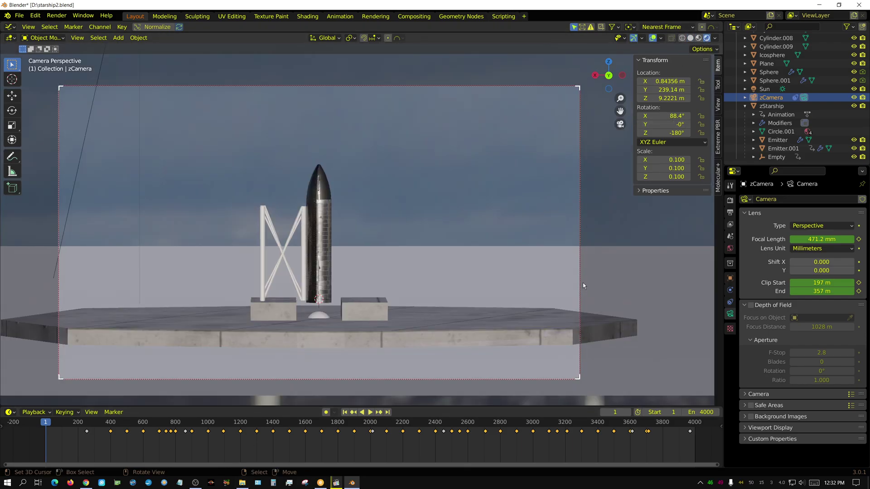
click(370, 412)
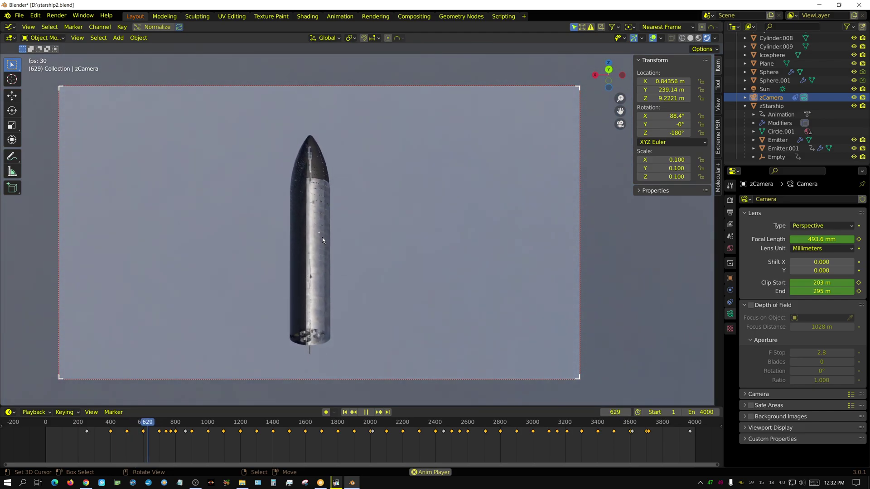
click(316, 443)
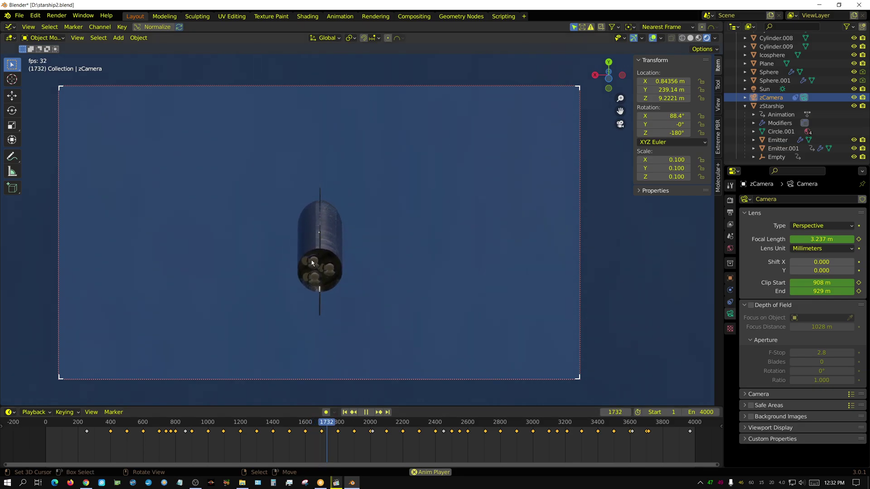
click(421, 450)
click(462, 459)
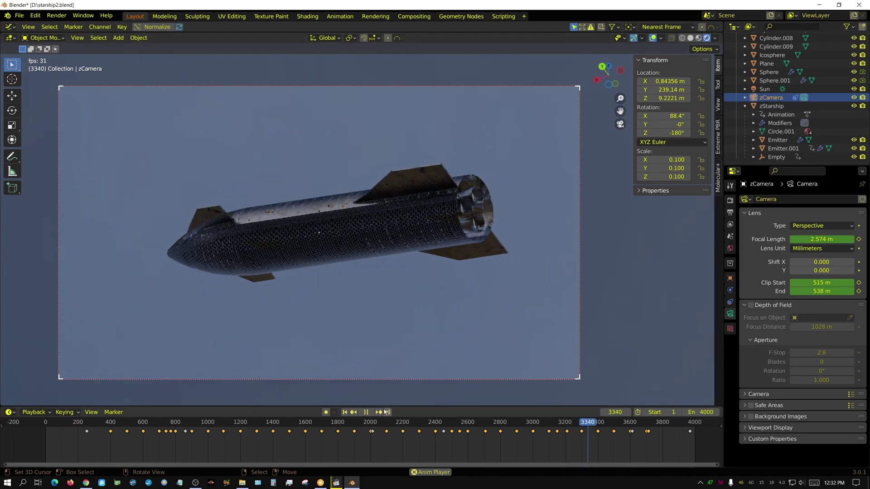
click(366, 412)
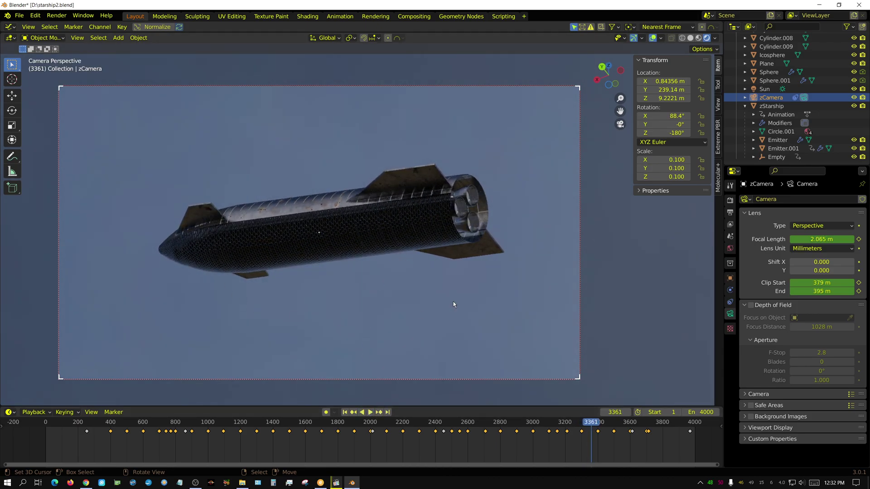
Step: Choose Render > View Animation to play the rendered launch frames in the Animation Player
click(61, 17)
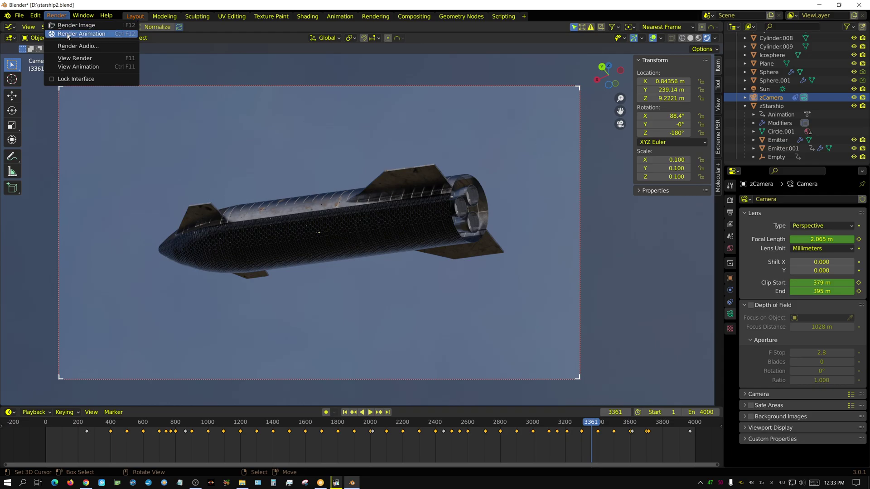
click(78, 68)
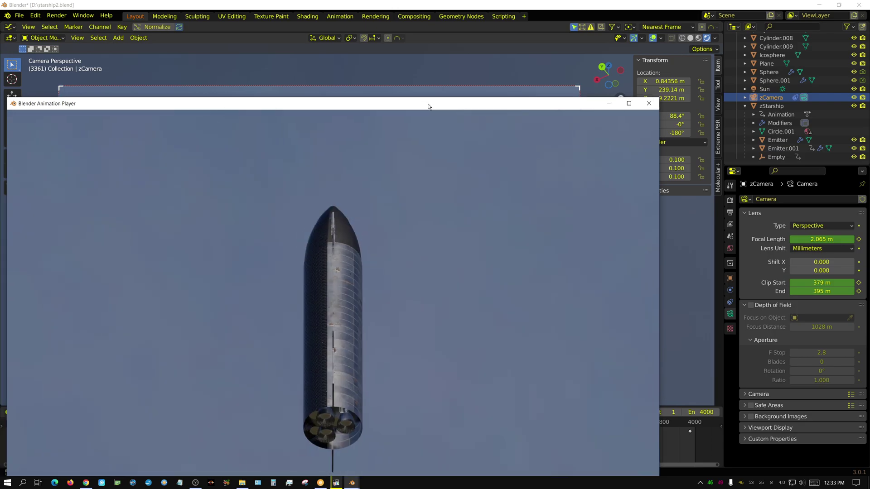
Step: Move the Animation Player window up and right, then watch playback reach frame 2253
drag(421, 103, 535, 45)
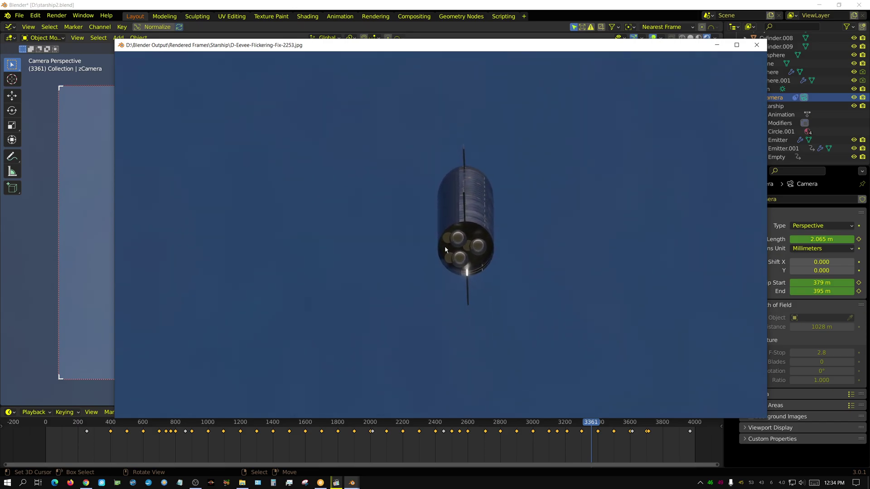
Step: Step through the rendered Eevee frames with the right arrow up to frame 3992, checking for flicker
key(Right)
key(Right)
key(Right)
key(Right)
key(Right)
key(Right)
key(Right)
key(Right)
key(Right)
key(Right)
key(Right)
key(Right)
key(Right)
key(Right)
key(Right)
key(Right)
key(Right)
key(Right)
key(Right)
key(Right)
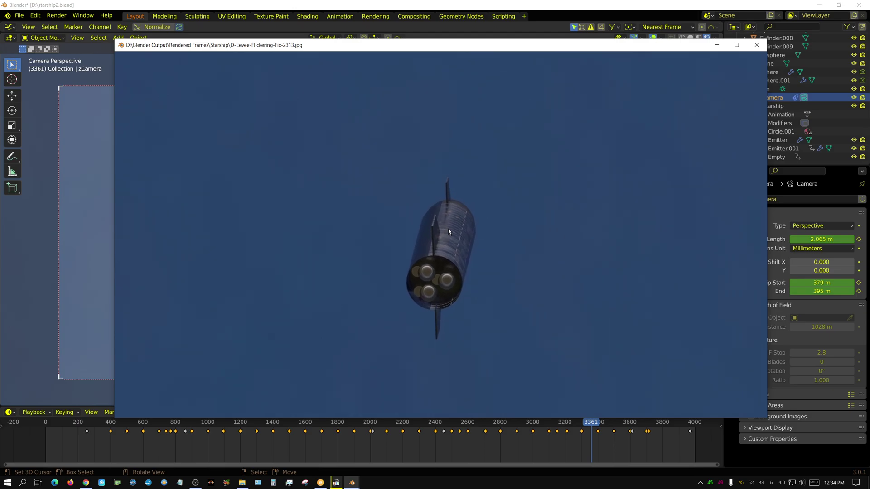
key(Right)
key(Right)
key(Right)
key(Right)
key(Right)
key(Right)
key(Right)
key(Right)
key(Right)
key(Right)
key(Right)
key(Right)
key(Right)
key(Right)
key(Right)
key(Right)
key(Right)
key(Right)
key(Right)
key(Right)
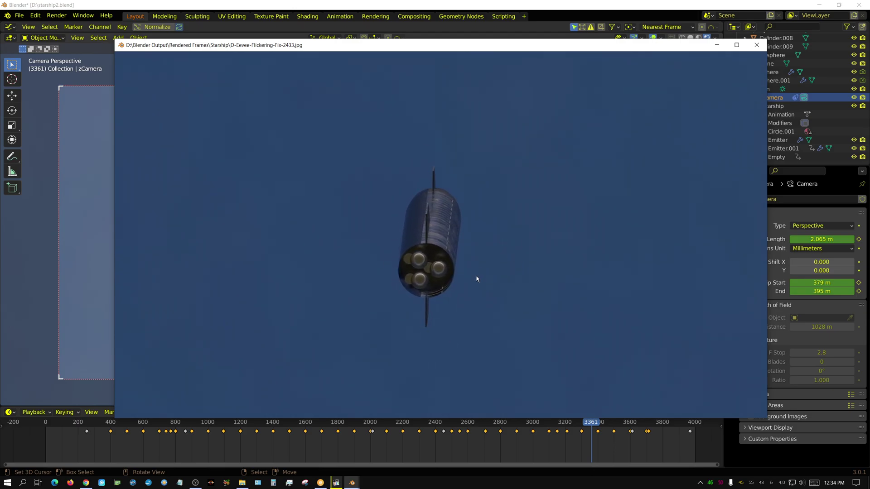
key(Right)
key(Right)
key(Right)
key(Right)
key(Right)
key(Right)
key(Right)
key(Right)
key(Right)
key(Right)
key(Right)
key(Right)
key(Right)
key(Right)
key(Right)
key(Right)
key(Right)
key(Right)
key(Right)
key(Right)
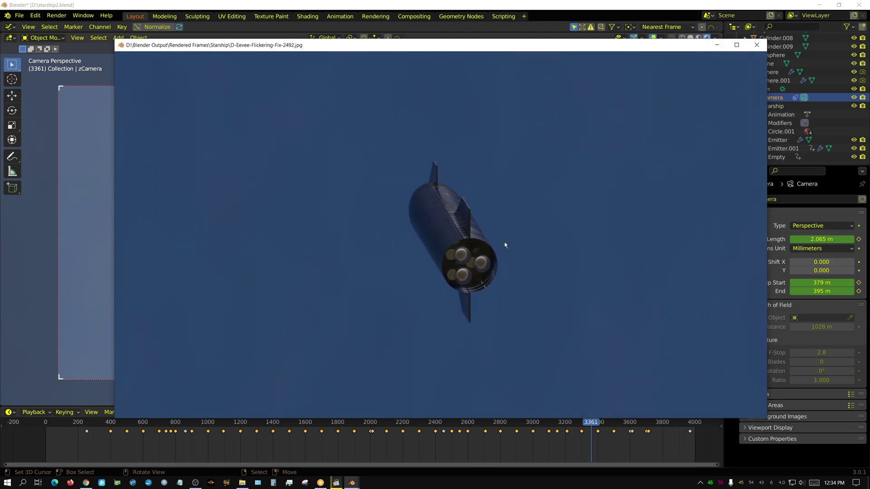
key(Right)
key(Right)
key(Right)
key(Right)
key(Right)
key(Right)
key(Right)
key(Right)
key(Right)
key(Right)
key(Right)
key(Right)
key(Right)
key(Right)
key(Right)
key(Right)
key(Right)
key(Right)
key(Right)
key(Right)
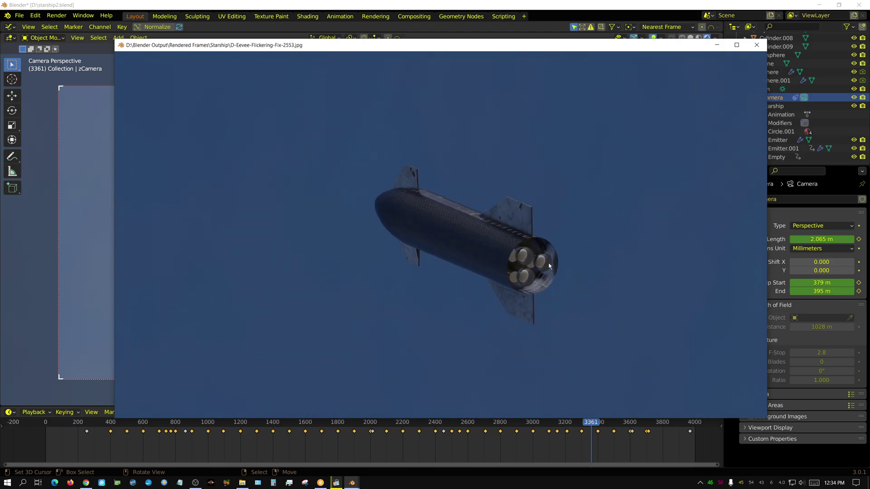
key(Right)
key(Right)
key(Right)
key(Right)
key(Right)
key(Right)
key(Right)
key(Right)
key(Right)
key(Right)
key(Right)
key(Right)
key(Right)
key(Right)
key(Right)
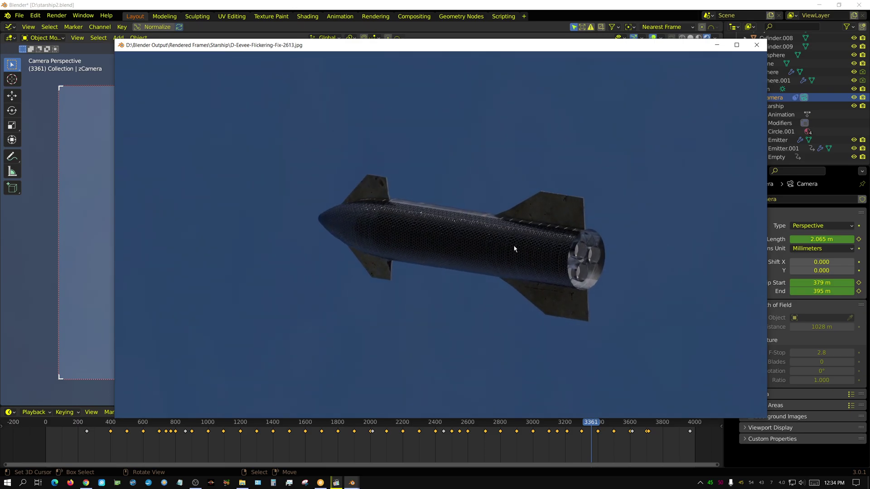
key(Right)
key(Right)
key(Right)
key(Right)
key(Right)
key(Right)
key(Right)
key(Right)
key(Right)
key(Right)
key(Right)
key(Right)
key(Right)
key(Right)
key(Right)
key(Right)
key(Right)
key(Right)
key(Right)
key(Right)
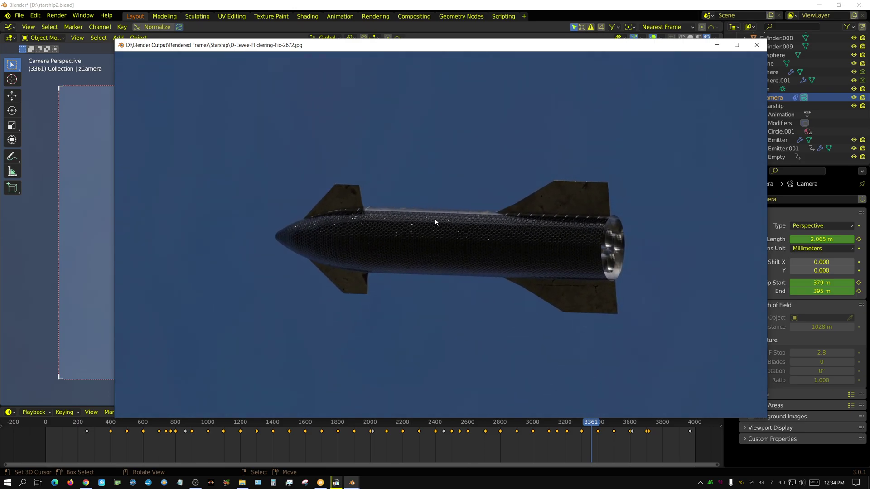
key(Right)
key(Right)
key(Right)
key(Right)
key(Right)
key(Right)
key(Right)
key(Right)
key(Right)
key(Right)
key(Right)
key(Right)
key(Right)
key(Right)
key(Right)
key(Right)
key(Right)
key(Right)
key(Right)
key(Right)
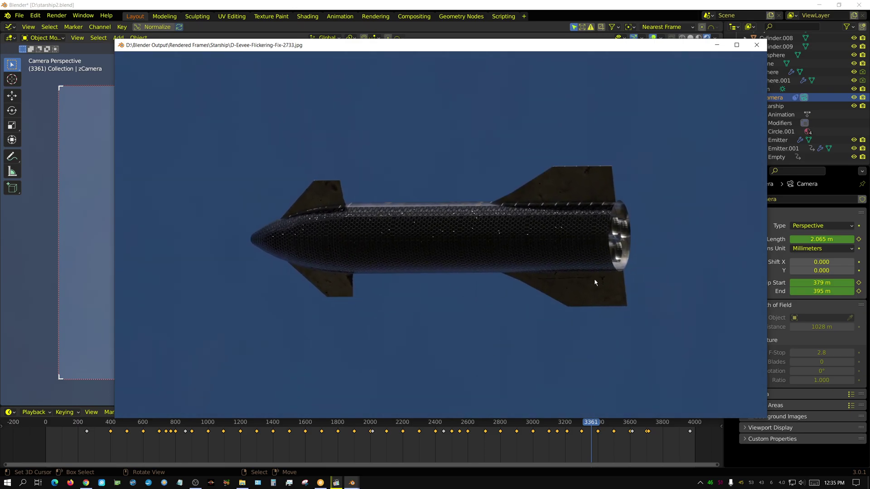
key(Right)
key(Right)
key(Right)
key(Right)
key(Right)
key(Right)
key(Right)
key(Right)
key(Right)
key(Right)
key(Right)
key(Right)
key(Right)
key(Right)
key(Right)
key(Right)
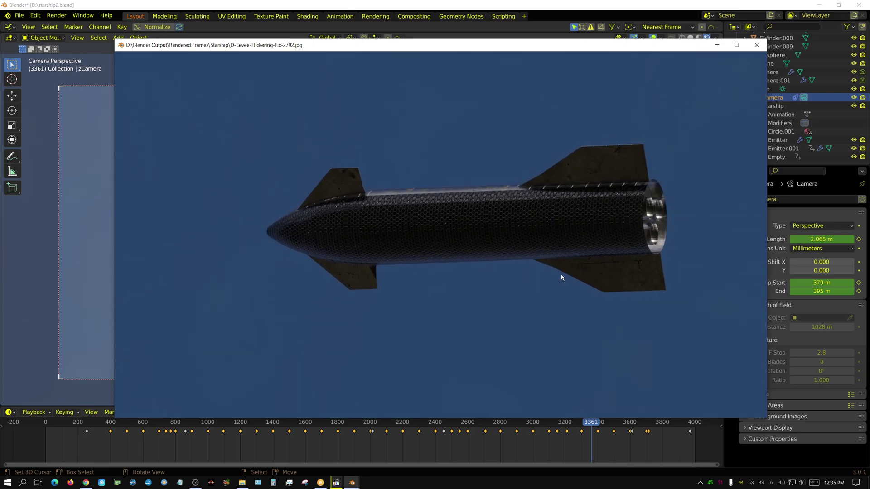
key(Right)
key(Right)
key(Right)
key(Right)
key(Right)
key(Right)
key(Right)
key(Right)
key(Right)
key(Right)
key(Right)
key(Right)
key(Right)
key(Right)
key(Right)
key(Right)
key(Right)
key(Right)
key(Right)
key(Right)
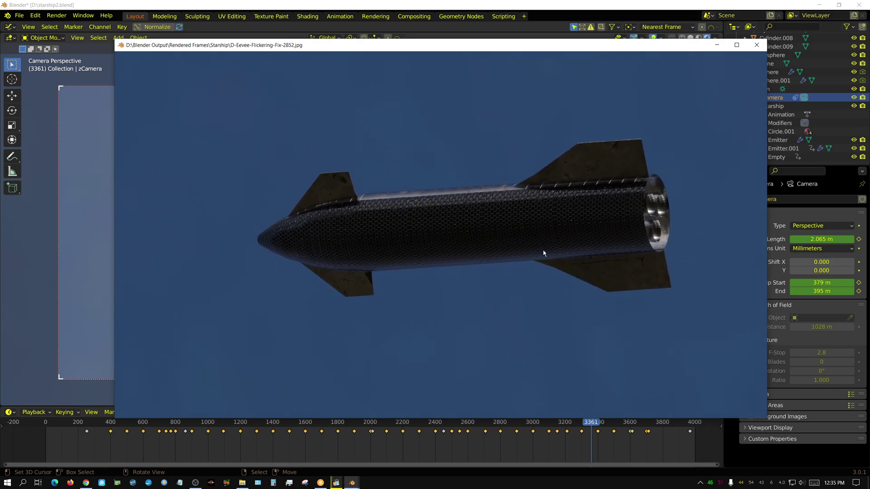
key(Right)
key(Right)
key(Right)
key(Right)
key(Right)
key(Right)
key(Right)
key(Right)
key(Right)
key(Right)
key(Right)
key(Right)
key(Right)
key(Right)
key(Right)
key(Right)
key(Right)
key(Right)
key(Right)
key(Right)
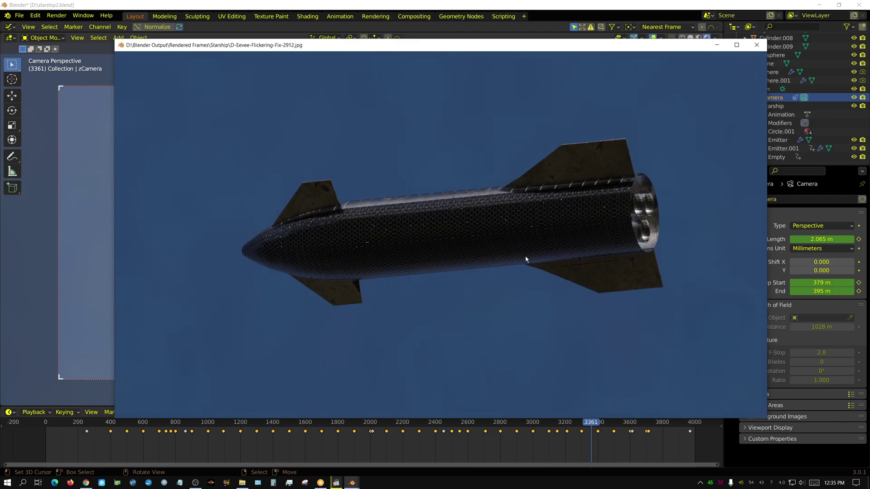
key(Right)
key(Right)
key(Right)
key(Right)
key(Right)
key(Right)
key(Right)
key(Right)
key(Right)
key(Right)
key(Right)
key(Right)
key(Right)
key(Right)
key(Right)
key(Right)
key(Right)
key(Right)
key(Right)
key(Right)
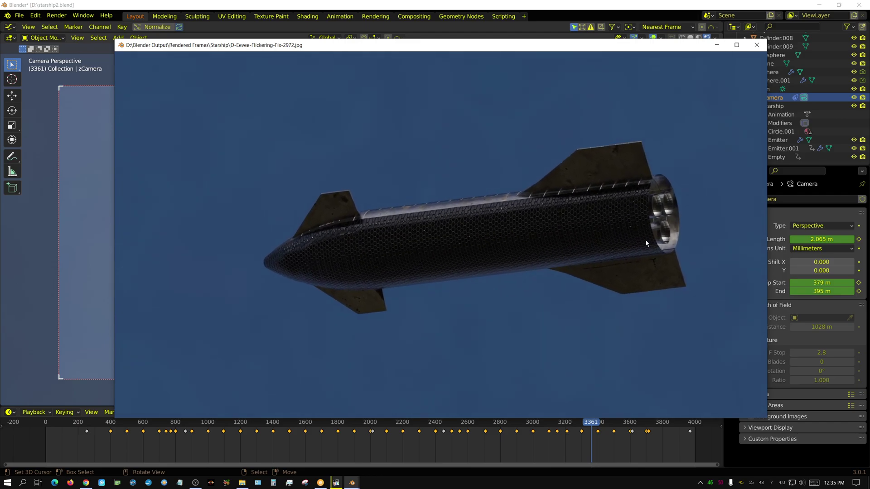
key(Right)
key(Right)
key(Right)
key(Right)
key(Right)
key(Right)
key(Right)
key(Right)
key(Right)
key(Right)
key(Right)
key(Right)
key(Right)
key(Right)
key(Right)
key(Right)
key(Right)
key(Right)
key(Right)
key(Right)
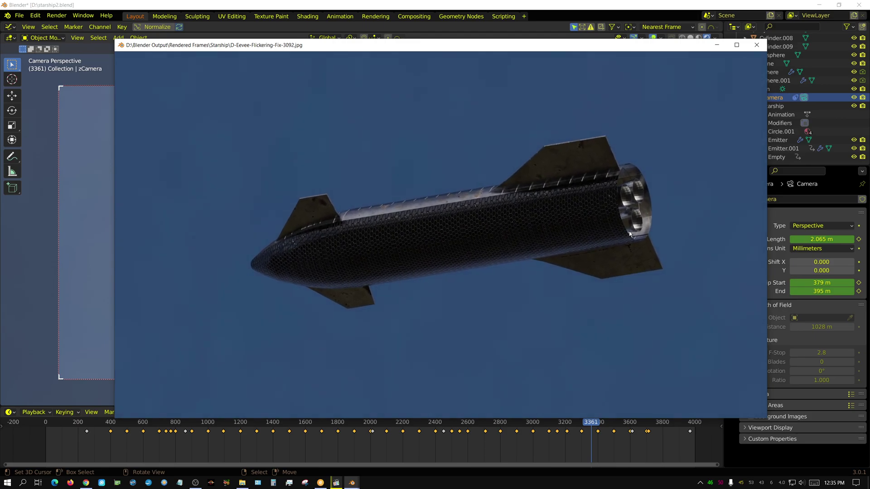
key(Right)
key(Right)
key(Right)
key(Right)
key(Right)
key(Right)
key(Right)
key(Right)
key(Right)
key(Right)
key(Right)
key(Right)
key(Right)
key(Right)
key(Right)
key(Right)
key(Right)
key(Right)
key(Right)
key(Right)
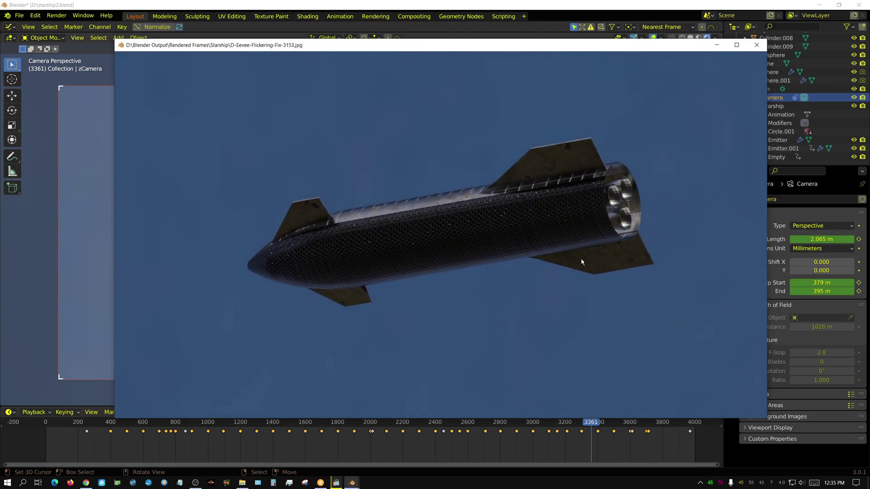
key(Right)
key(Right)
key(Right)
key(Right)
key(Right)
key(Right)
key(Right)
key(Right)
key(Right)
key(Right)
key(Right)
key(Right)
key(Right)
key(Right)
key(Right)
key(Right)
key(Right)
key(Right)
key(Right)
key(Right)
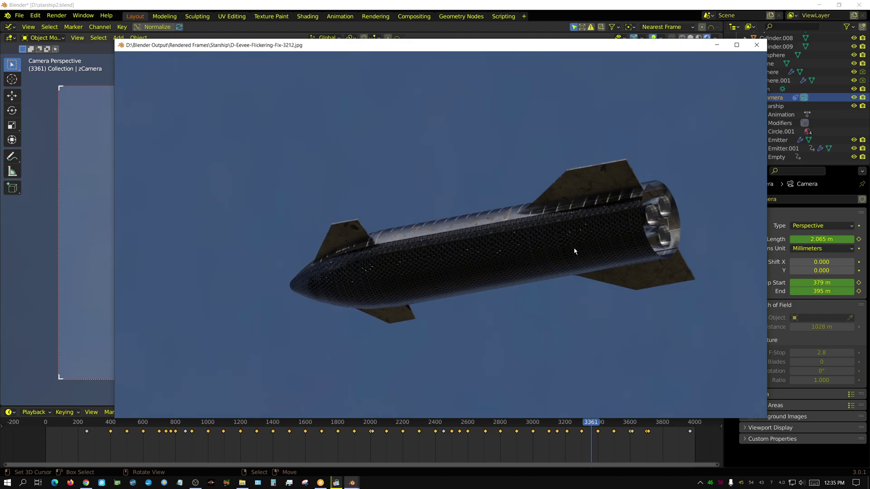
key(Right)
key(Right)
key(Right)
key(Right)
key(Right)
key(Right)
key(Right)
key(Right)
key(Right)
key(Right)
key(Right)
key(Right)
key(Right)
key(Right)
key(Right)
key(Right)
key(Right)
key(Right)
key(Right)
key(Right)
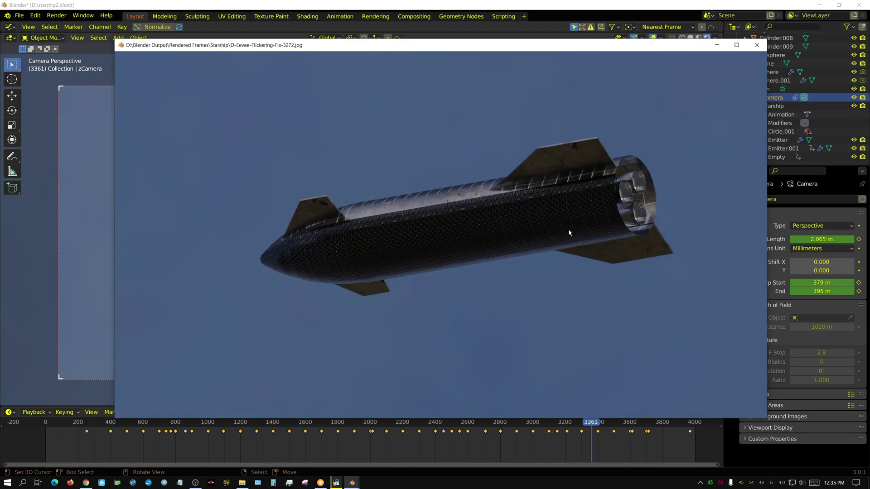
key(Right)
key(Right)
key(Right)
key(Right)
key(Right)
key(Right)
key(Right)
key(Right)
key(Right)
key(Right)
key(Right)
key(Right)
key(Right)
key(Right)
key(Right)
key(Right)
key(Right)
key(Right)
key(Right)
key(Right)
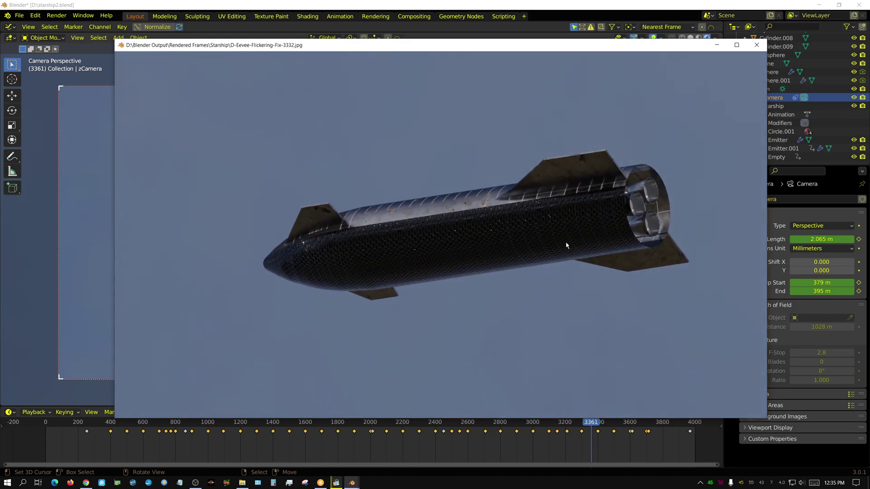
key(Right)
key(Right)
key(Right)
key(Right)
key(Right)
key(Right)
key(Right)
key(Right)
key(Right)
key(Right)
key(Right)
key(Right)
key(Right)
key(Right)
key(Right)
key(Right)
key(Right)
key(Right)
key(Right)
key(Right)
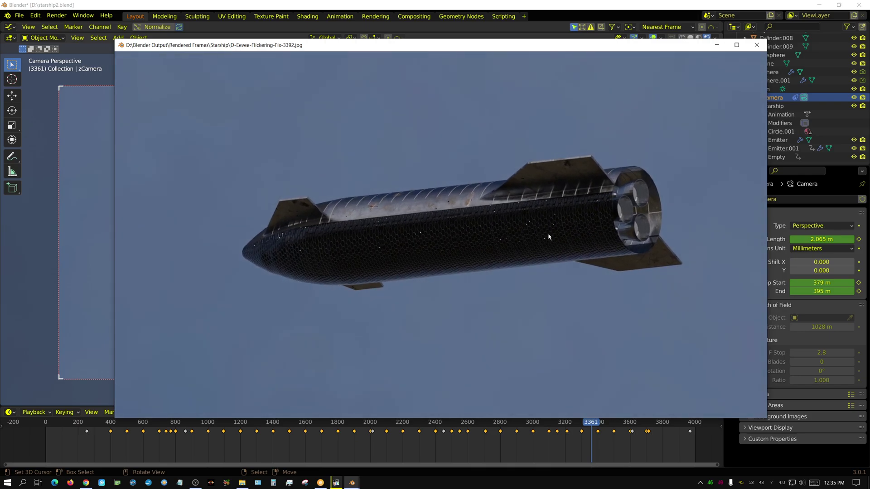
key(Right)
key(Right)
key(Right)
key(Right)
key(Right)
key(Right)
key(Right)
key(Right)
key(Right)
key(Right)
key(Right)
key(Right)
key(Right)
key(Right)
key(Right)
key(Right)
key(Right)
key(Right)
key(Right)
key(Right)
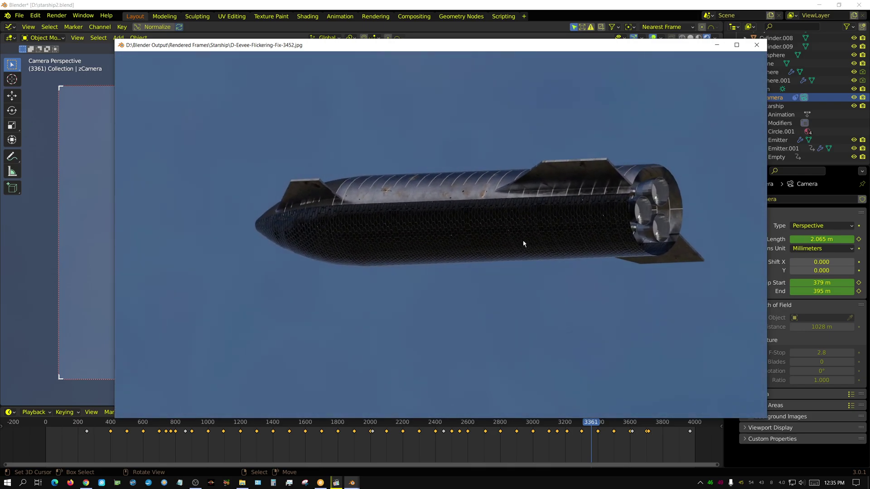
key(Right)
key(Right)
key(Right)
key(Right)
key(Right)
key(Right)
key(Right)
key(Right)
key(Right)
key(Right)
key(Right)
key(Right)
key(Right)
key(Right)
key(Right)
key(Right)
key(Right)
key(Right)
key(Right)
key(Right)
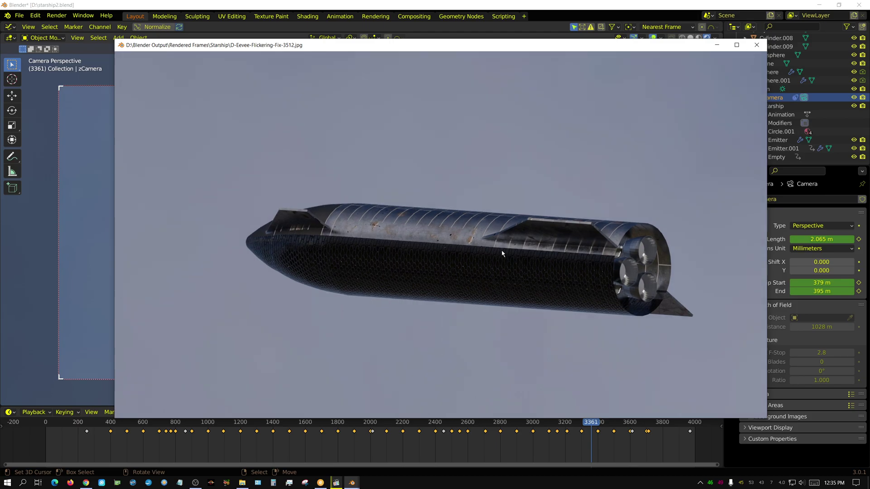
key(Right)
key(Right)
key(Right)
key(Right)
key(Right)
key(Right)
key(Right)
key(Right)
key(Right)
key(Right)
key(Right)
key(Right)
key(Right)
key(Right)
key(Right)
key(Right)
key(Right)
key(Right)
key(Right)
key(Right)
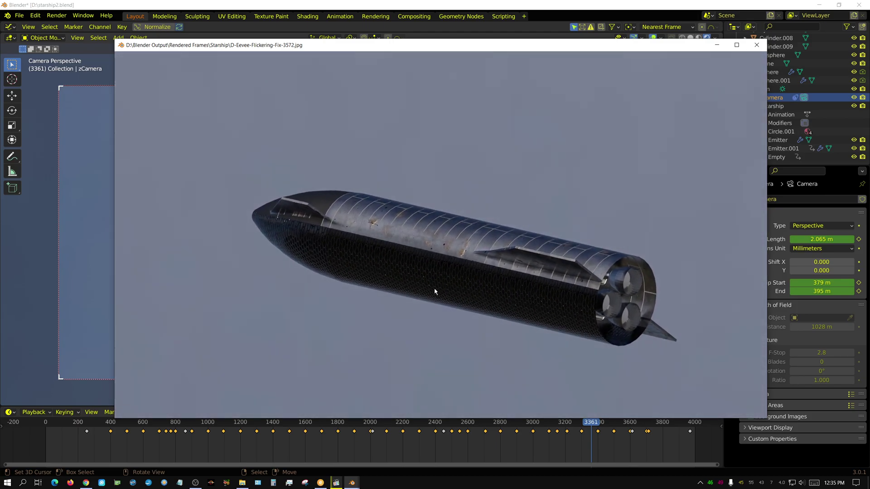
key(Right)
key(Right)
key(Right)
key(Right)
key(Right)
key(Right)
key(Right)
key(Right)
key(Right)
key(Right)
key(Right)
key(Right)
key(Right)
key(Right)
key(Right)
key(Right)
key(Right)
key(Right)
key(Right)
key(Right)
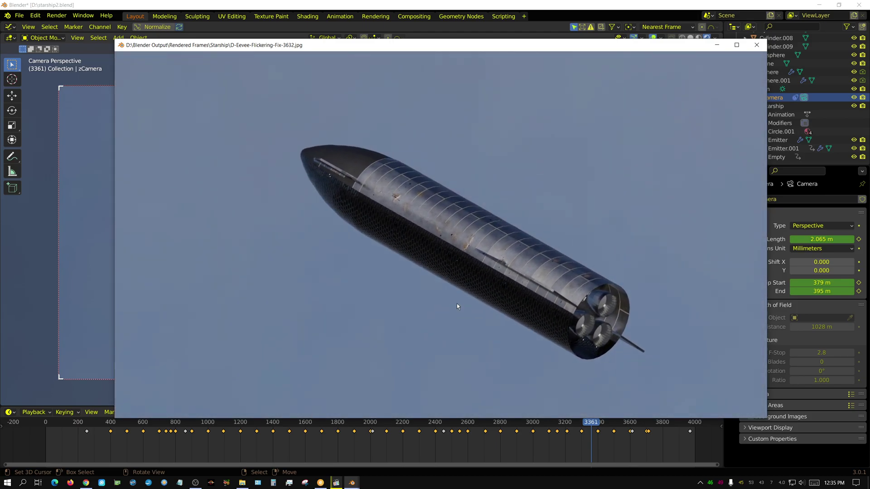
key(Right)
key(Right)
key(Right)
key(Right)
key(Right)
key(Right)
key(Right)
key(Right)
key(Right)
key(Right)
key(Right)
key(Right)
key(Right)
key(Right)
key(Right)
key(Right)
key(Right)
key(Right)
key(Right)
key(Right)
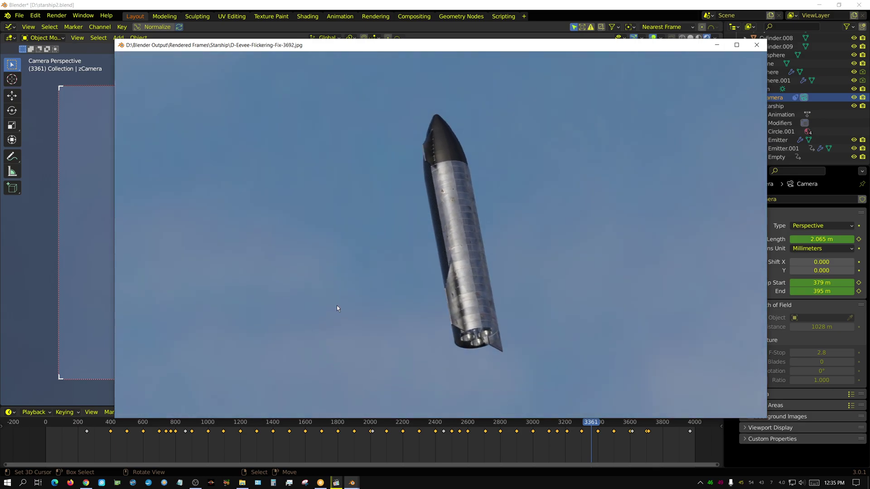
key(Right)
key(Right)
key(Right)
key(Right)
key(Right)
key(Right)
key(Right)
key(Right)
key(Right)
key(Right)
key(Right)
key(Right)
key(Right)
key(Right)
key(Right)
key(Right)
key(Right)
key(Right)
key(Right)
key(Right)
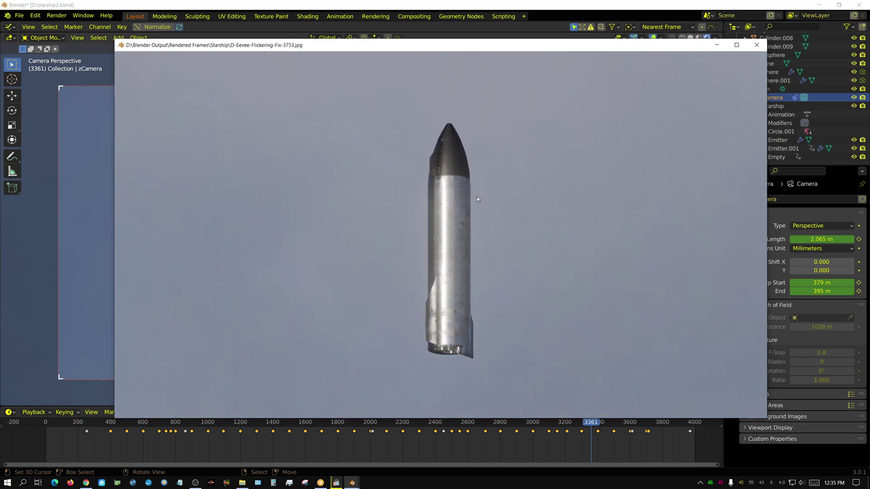
key(Right)
key(Right)
key(Right)
key(Right)
key(Right)
key(Right)
key(Right)
key(Right)
key(Right)
key(Right)
key(Right)
key(Right)
key(Right)
key(Right)
key(Right)
key(Right)
key(Right)
key(Right)
key(Right)
key(Right)
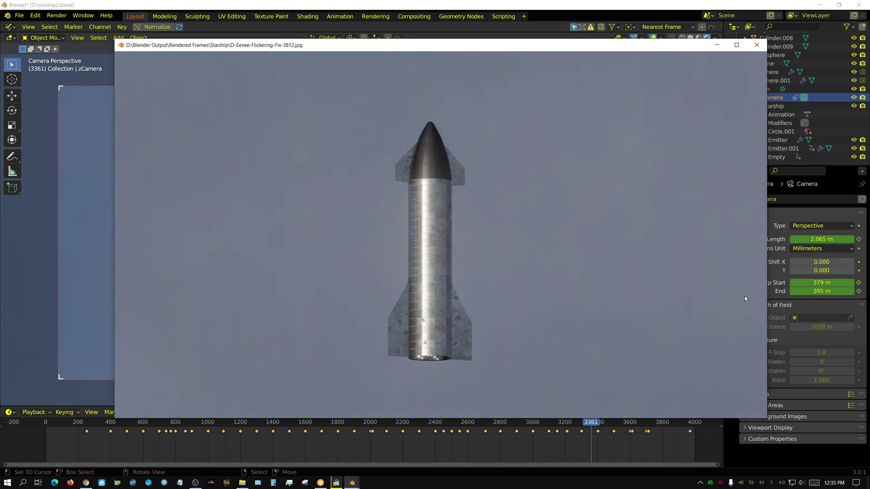
key(Right)
key(Right)
key(Right)
key(Right)
key(Right)
key(Right)
key(Right)
key(Right)
key(Right)
key(Right)
key(Right)
key(Right)
key(Right)
key(Right)
key(Right)
key(Right)
key(Right)
key(Right)
key(Right)
key(Right)
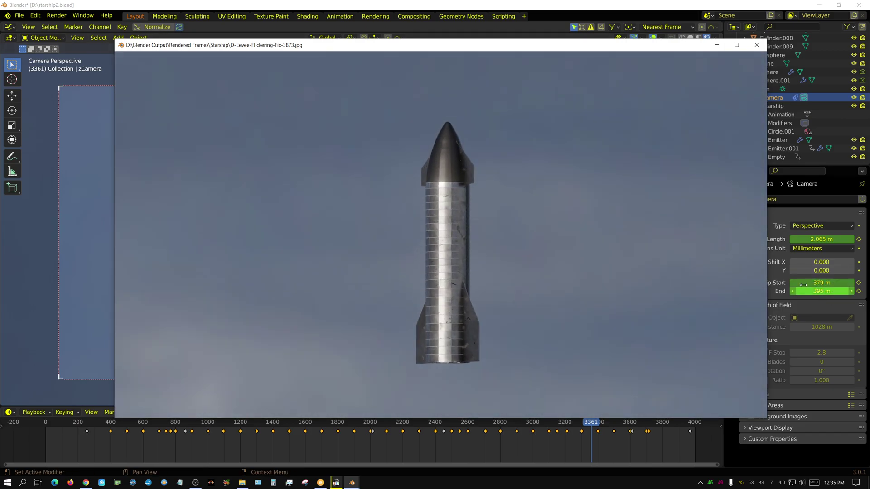
key(Right)
key(Right)
key(Right)
key(Right)
key(Right)
key(Right)
key(Right)
key(Right)
key(Right)
key(Right)
key(Right)
key(Right)
key(Right)
key(Right)
key(Right)
key(Right)
key(Right)
key(Right)
key(Right)
key(Right)
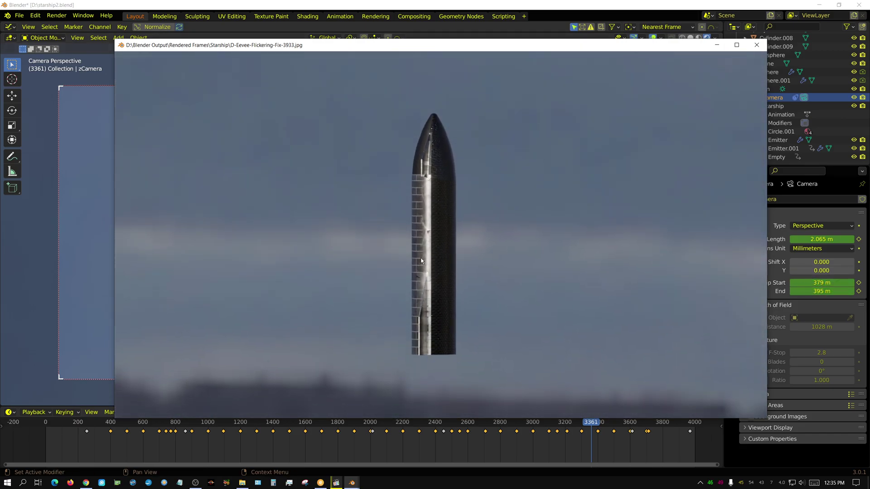
key(Right)
key(Right)
key(Right)
key(Right)
key(Right)
key(Right)
key(Right)
key(Right)
key(Right)
key(Right)
key(Right)
key(Right)
key(Right)
key(Right)
key(Right)
key(Right)
key(Right)
key(Right)
key(Right)
key(Right)
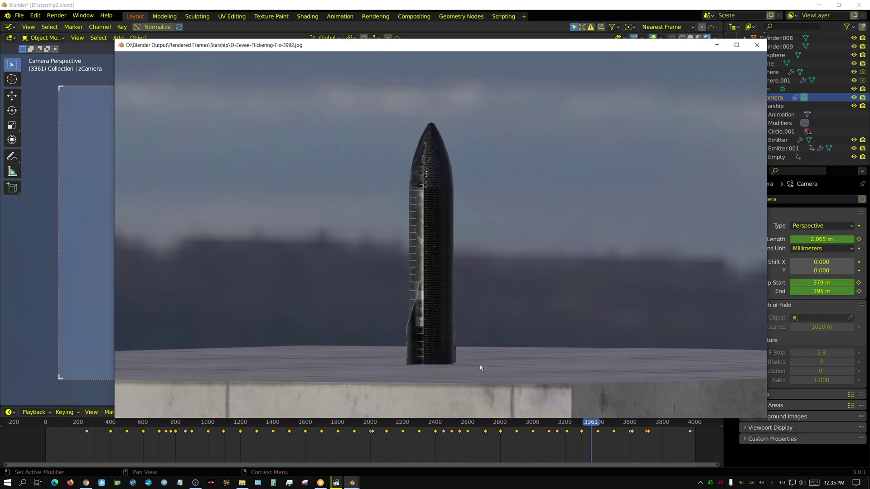